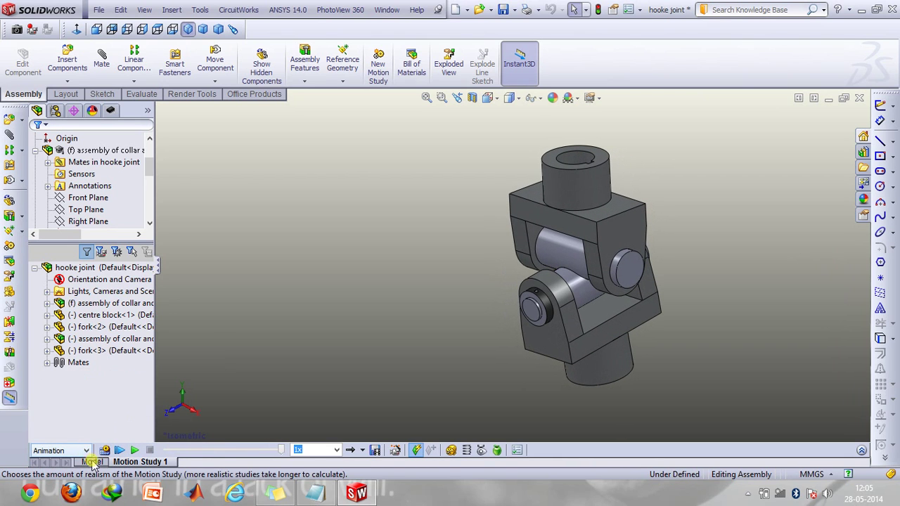
Return to the assembly model and examine the bored end faces of the upper and lower forks from above and below.
left_click(92, 462)
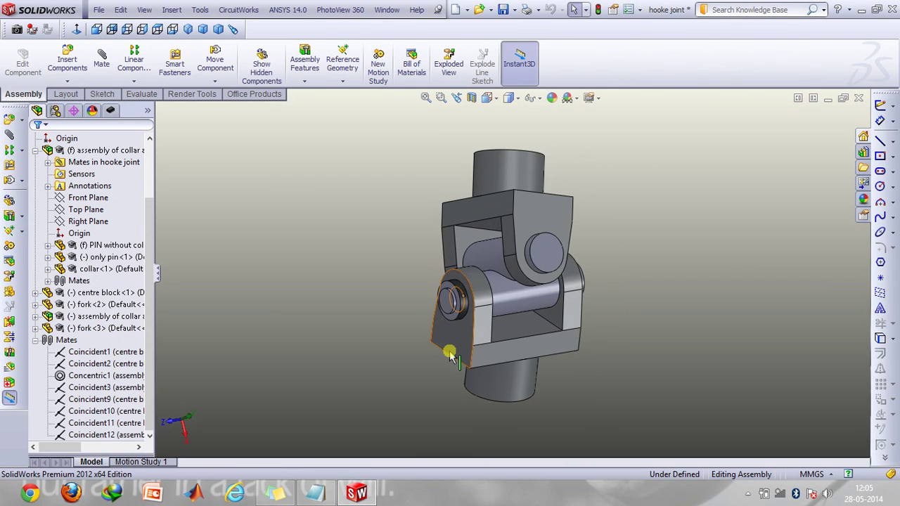
key("Down")
key("Down")
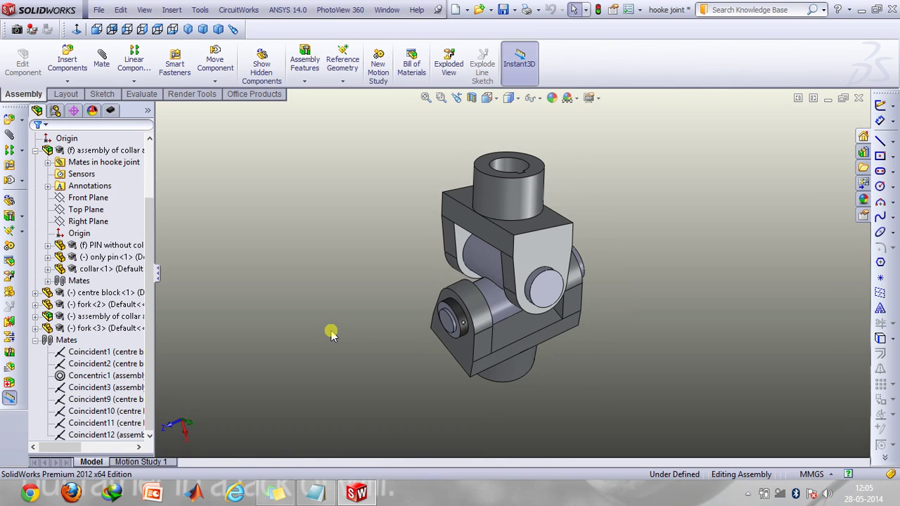
left_click(535, 165)
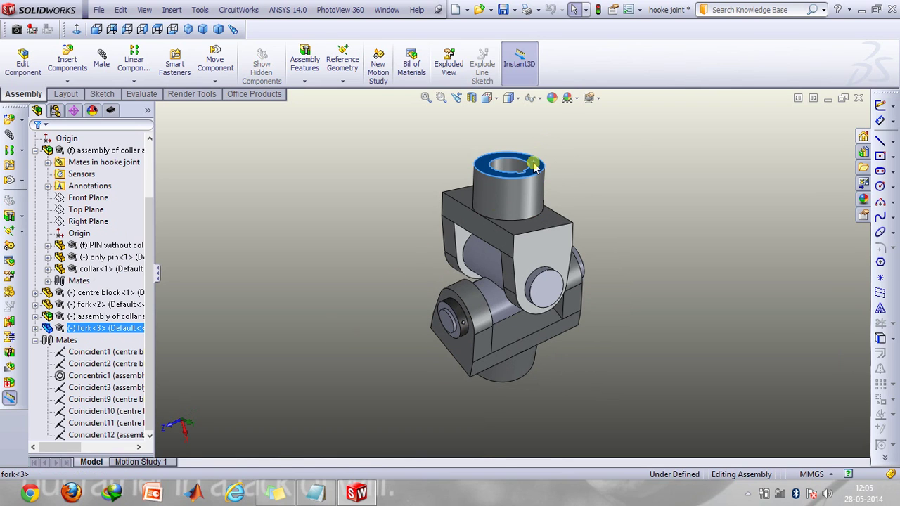
key("Up")
key("Up")
key("Up")
key("Up")
key("Up")
key("Up")
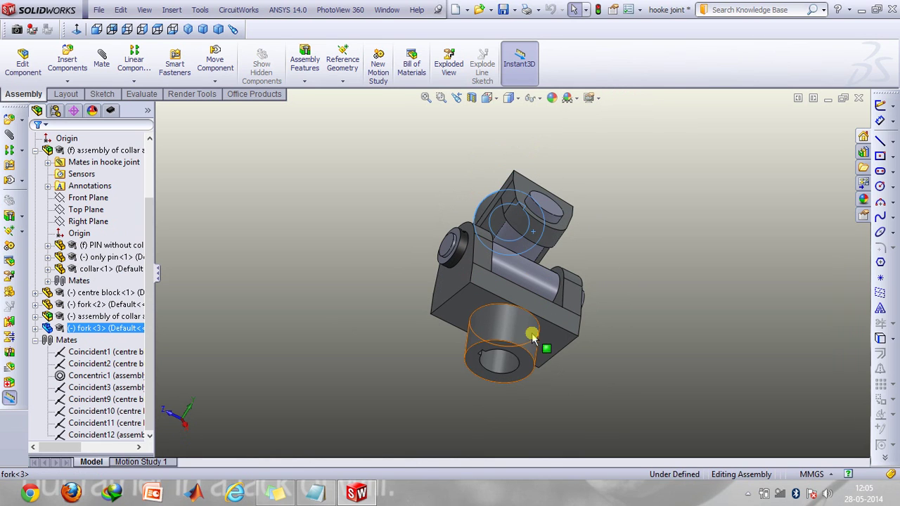
left_click(526, 361)
key("Down")
key("Down")
key("Down")
key("Down")
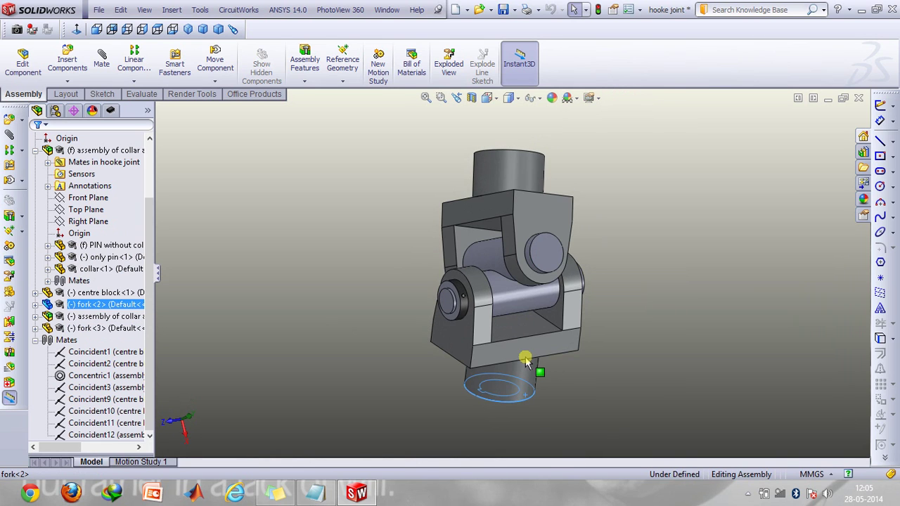
Move the upper fork by hand to test how the hooke joint swings about its centre block.
left_click_drag(506, 164, 485, 174)
left_click_drag(492, 261, 539, 233)
left_click(583, 211)
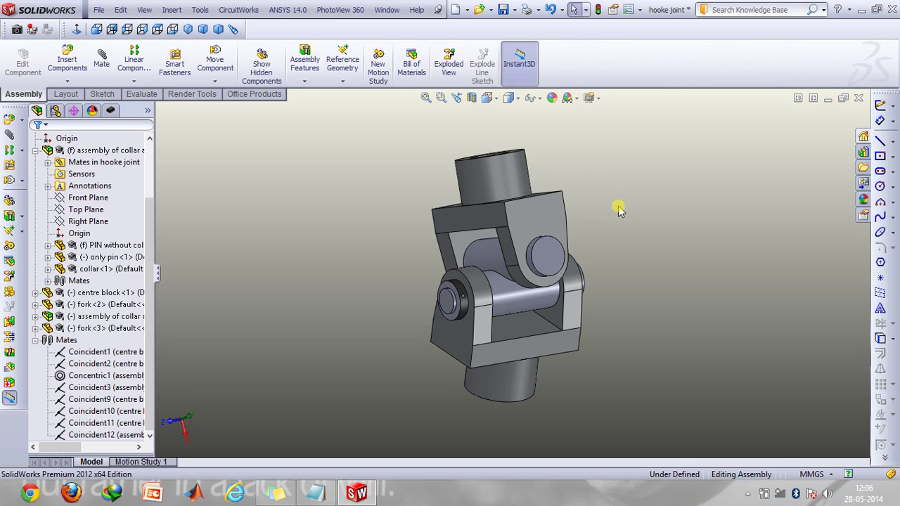
Display the temporary axes and hide the upper fork to expose the centre block and pin.
left_click(534, 97)
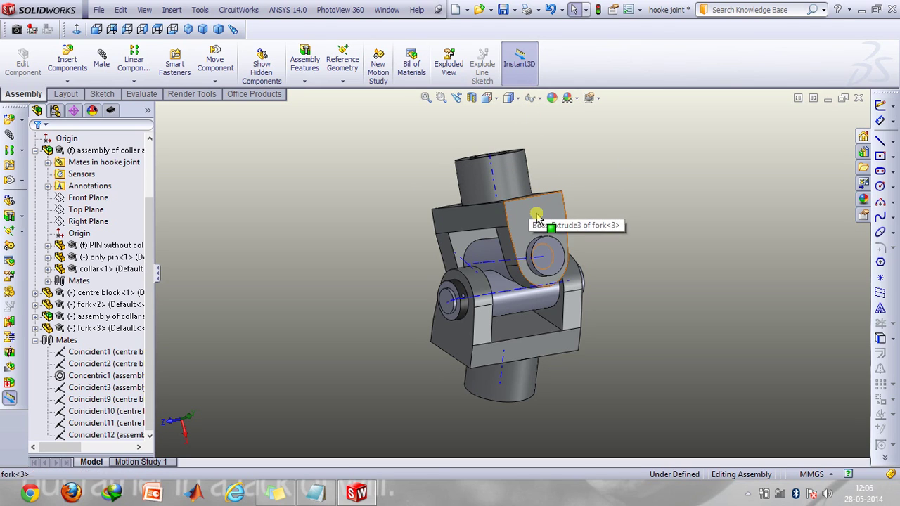
right_click(537, 218)
left_click(573, 163)
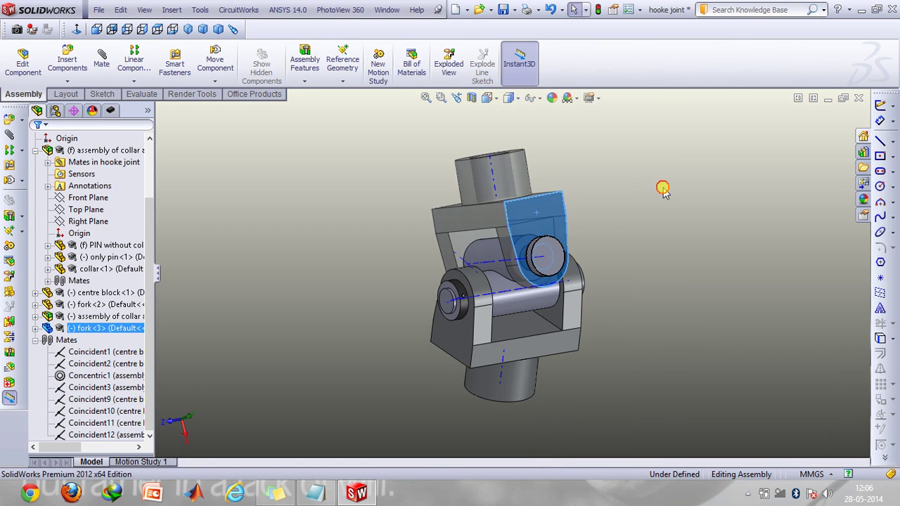
key("Right")
key("Right")
key("Down")
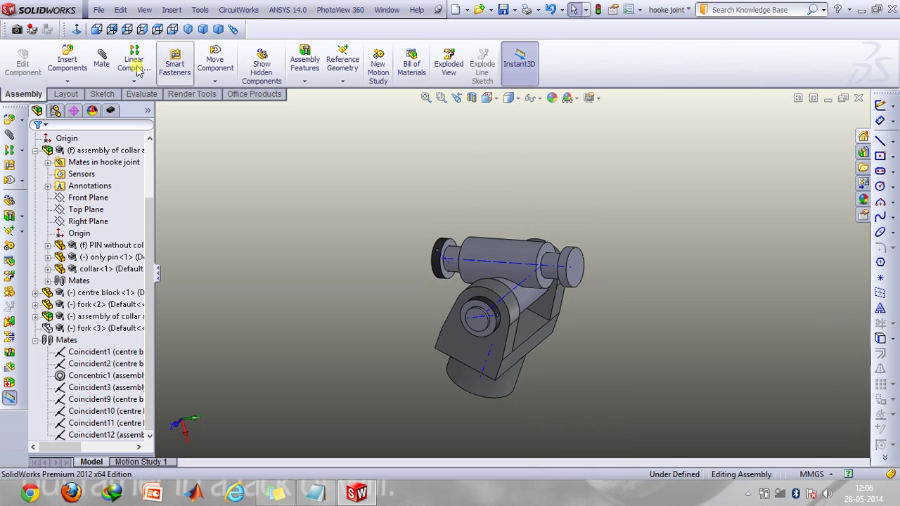
Dismiss the Mate command without adding a mate and undo hiding the upper fork.
left_click(102, 59)
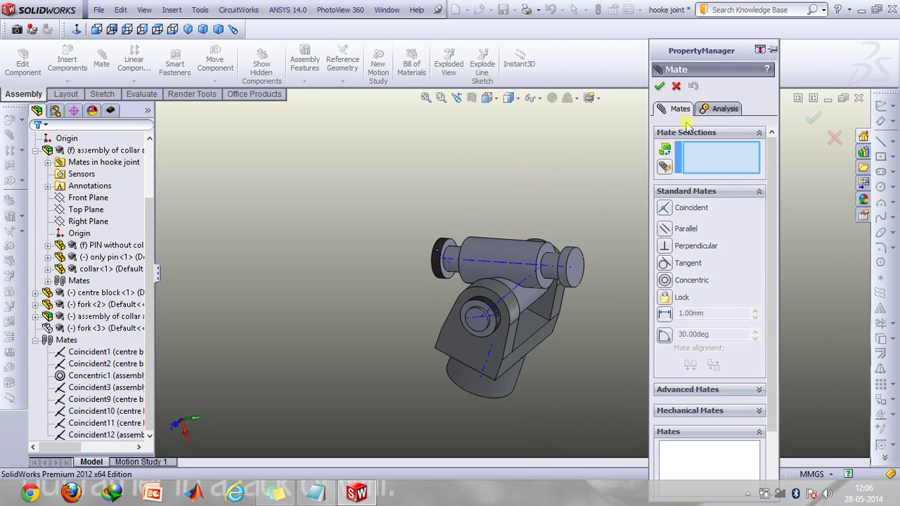
left_click(675, 87)
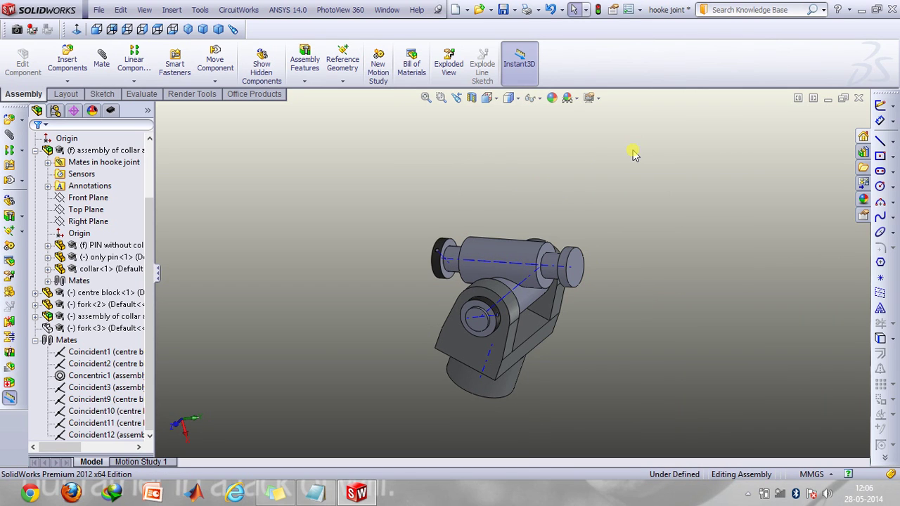
key("ctrl+z")
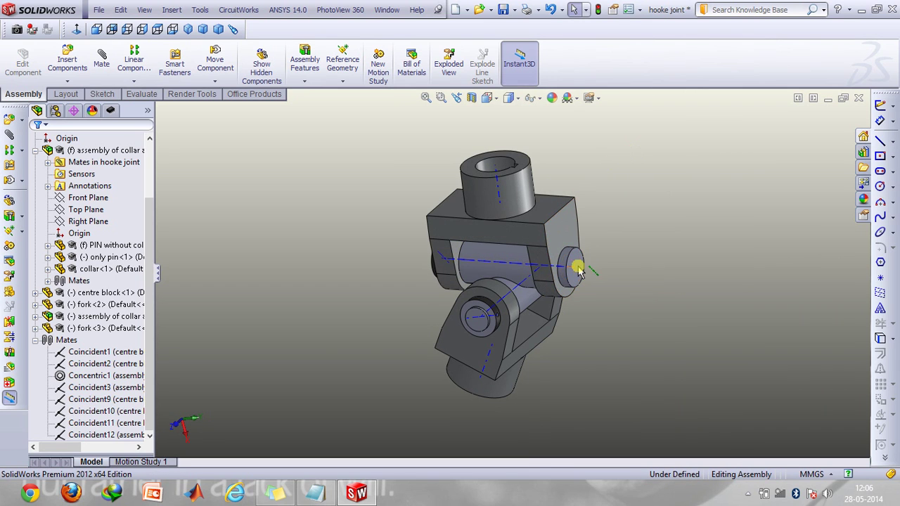
Hide the centre block and the pin that passes through the upper fork.
right_click(514, 258)
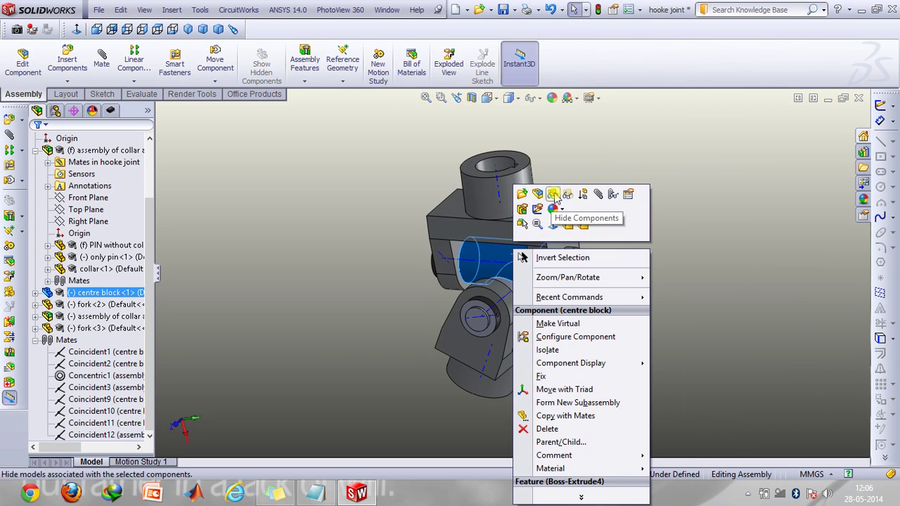
left_click(554, 194)
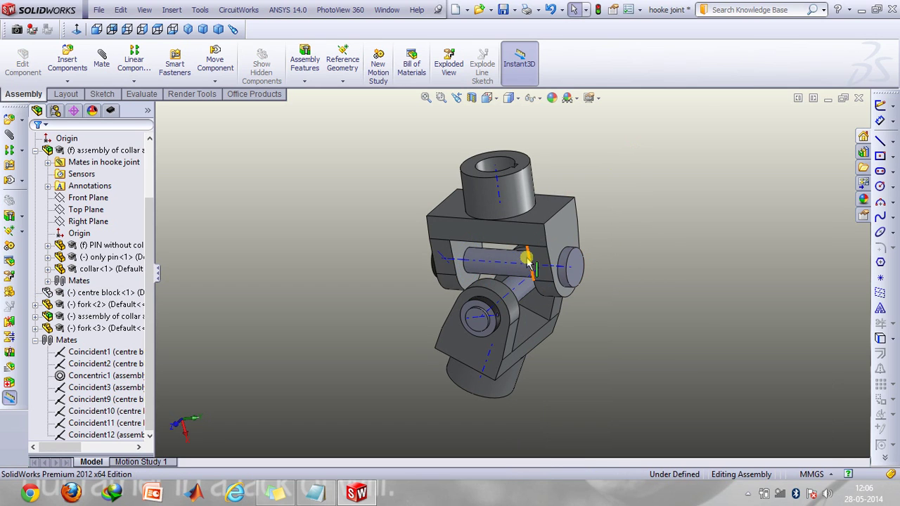
right_click(575, 272)
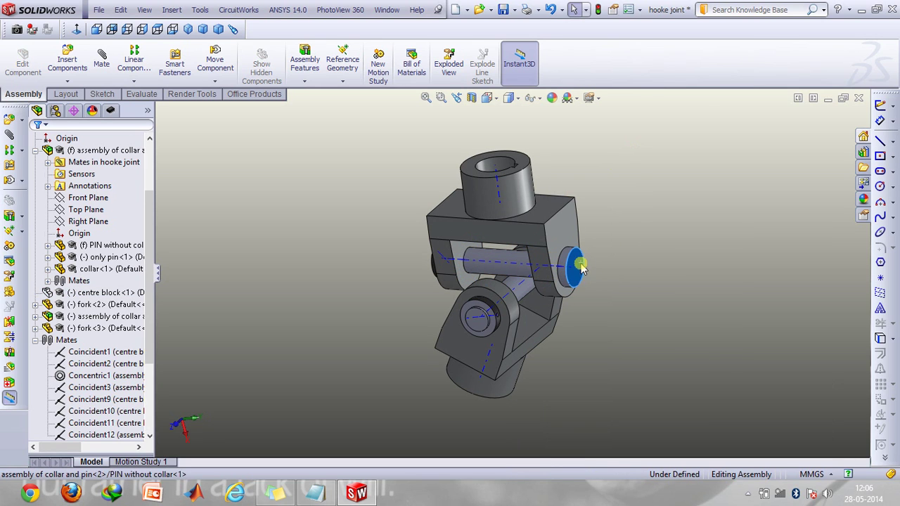
left_click(621, 209)
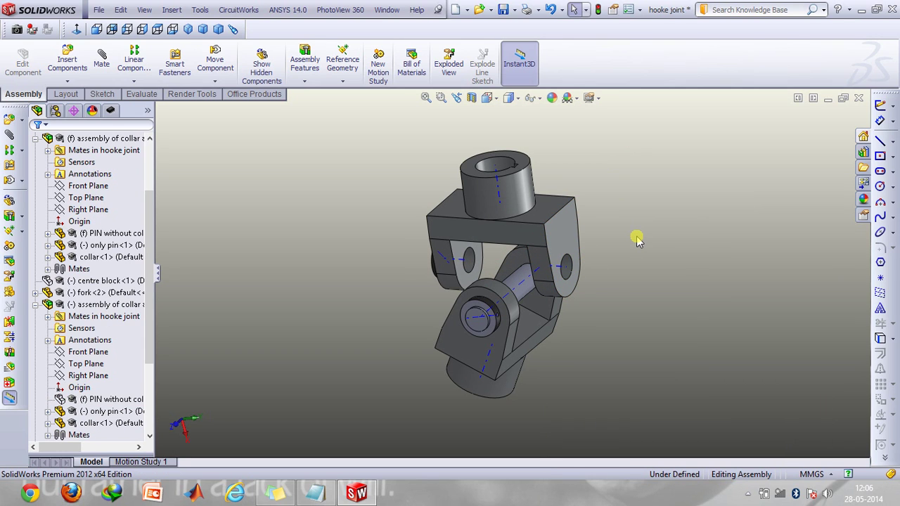
Clear the lower fork selection and undo hiding the centre block and the upper pin.
left_click(512, 354)
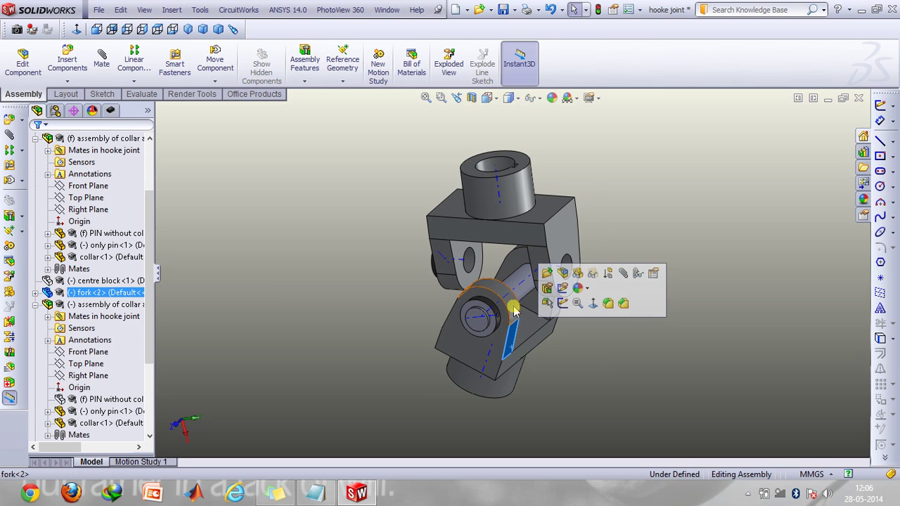
left_click(696, 345)
key("ctrl+z")
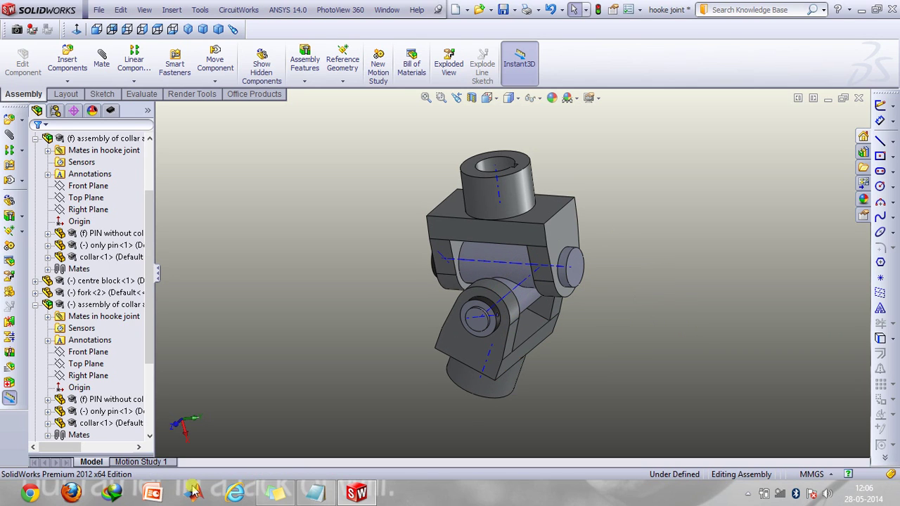
Open Motion Study 1, keep Animation as its study type, and turn off the temporary axes.
left_click(147, 462)
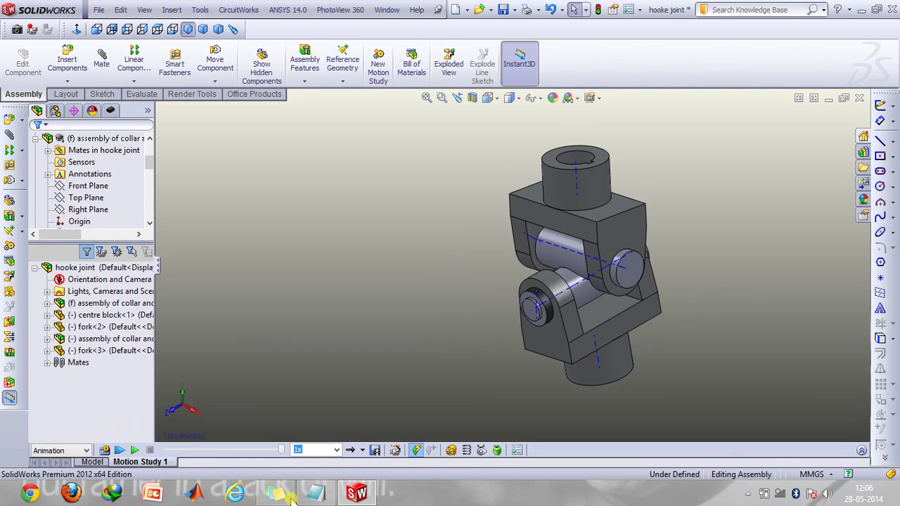
left_click(80, 451)
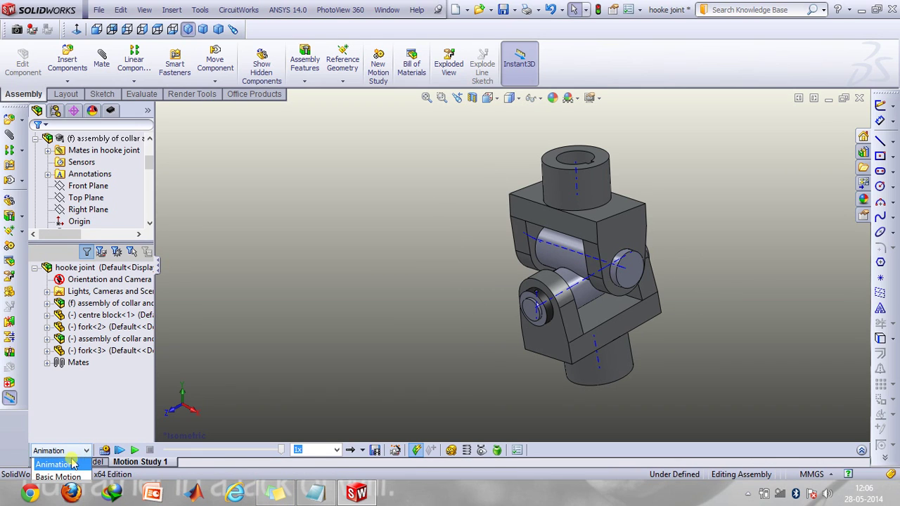
left_click(460, 342)
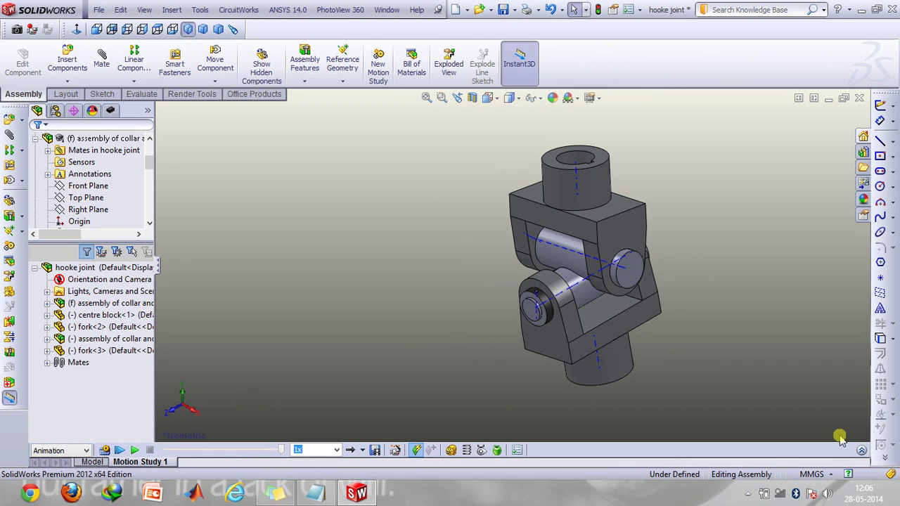
left_click(532, 99)
left_click(548, 132)
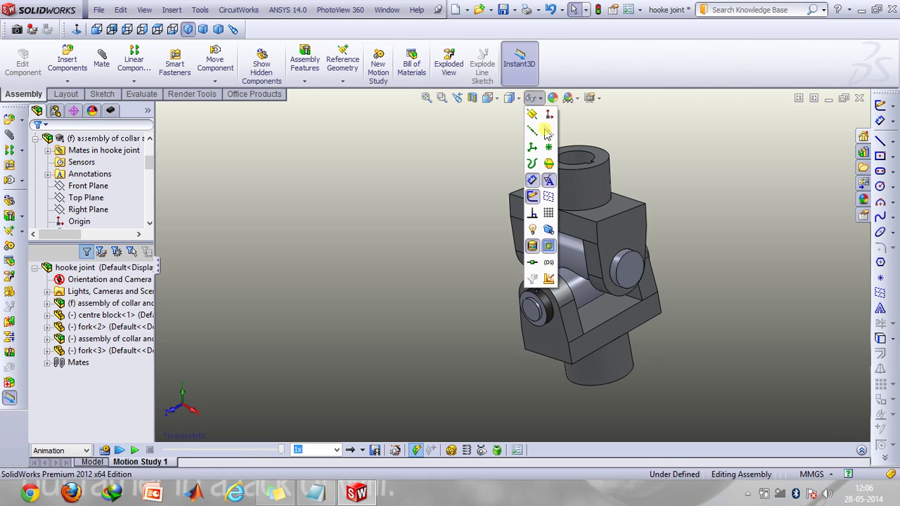
Expand the Motion Study 1 timeline to review its existing keyframes, and collapse it again.
left_click(860, 451)
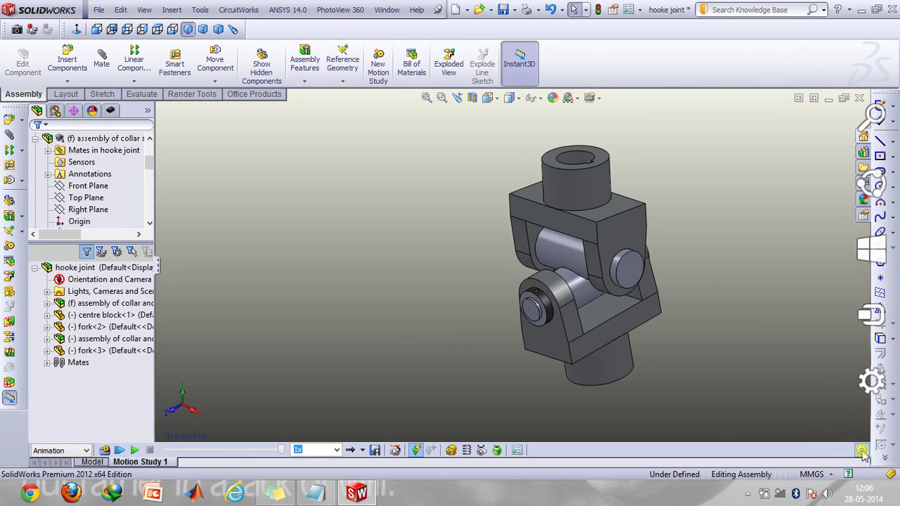
left_click(861, 450)
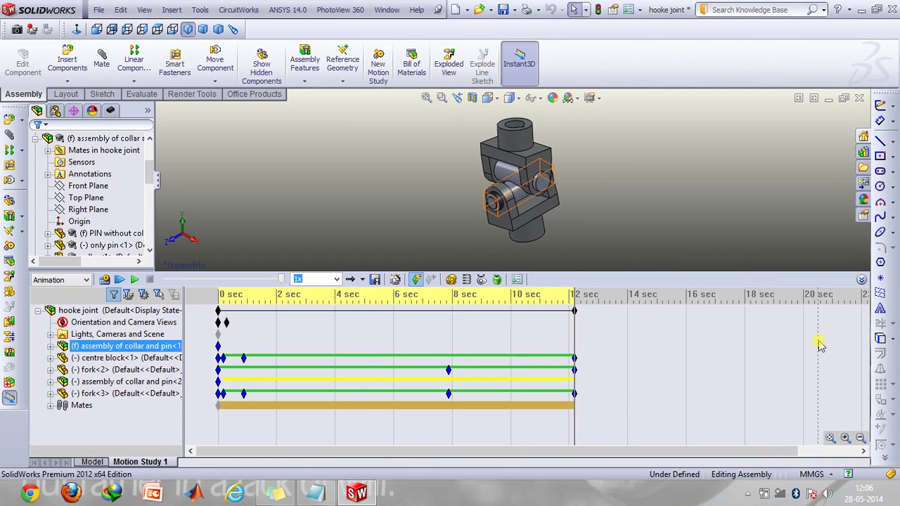
left_click(861, 279)
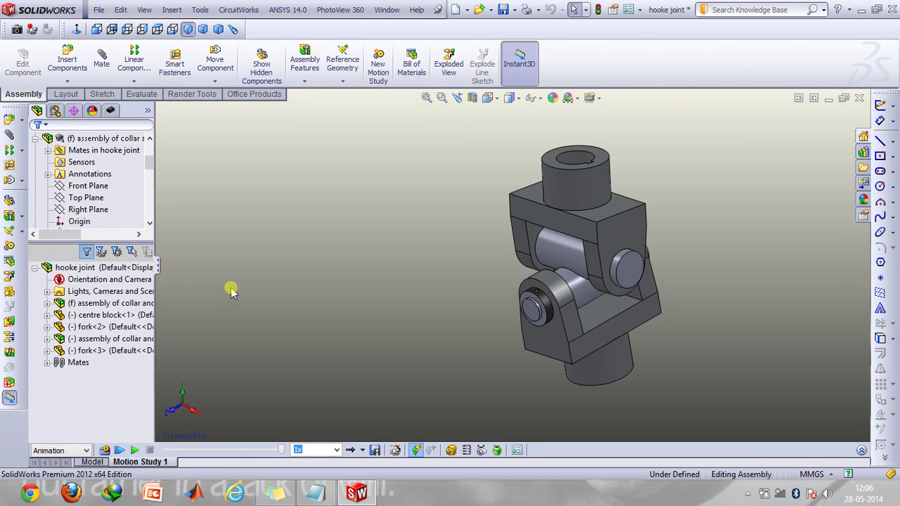
Create a new motion study and expand its timeline.
right_click(134, 466)
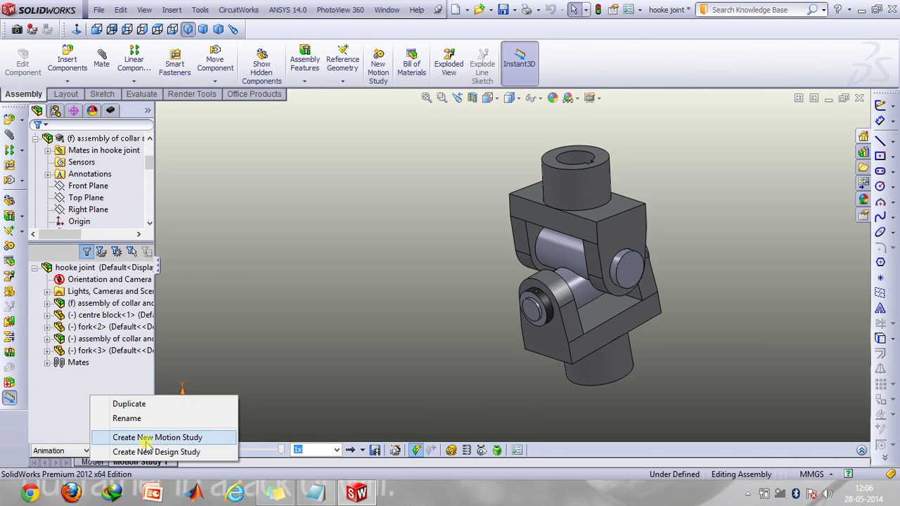
left_click(149, 436)
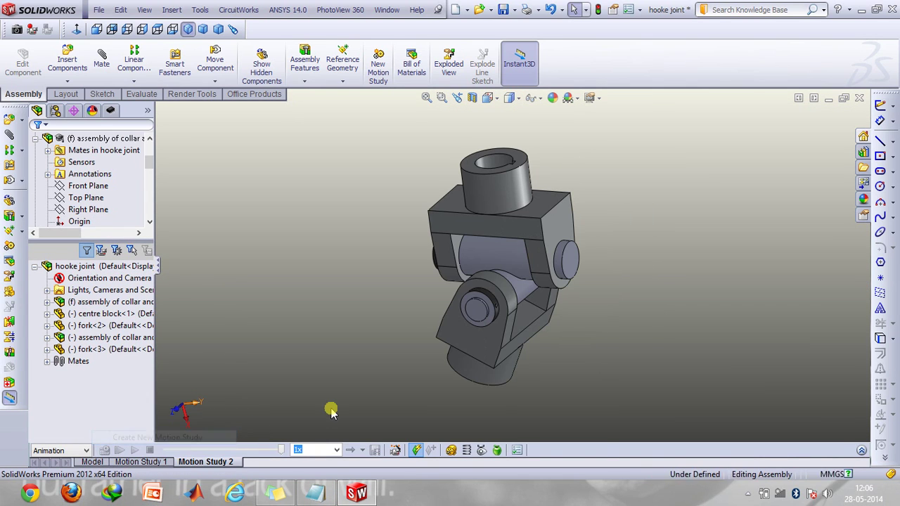
left_click(862, 450)
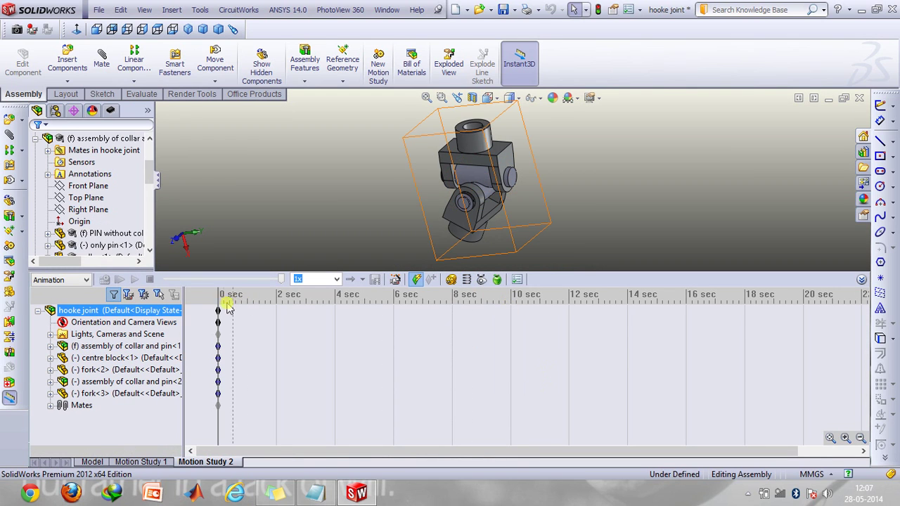
Set the current time in the new motion study to 10 seconds.
left_click_drag(218, 298, 511, 303)
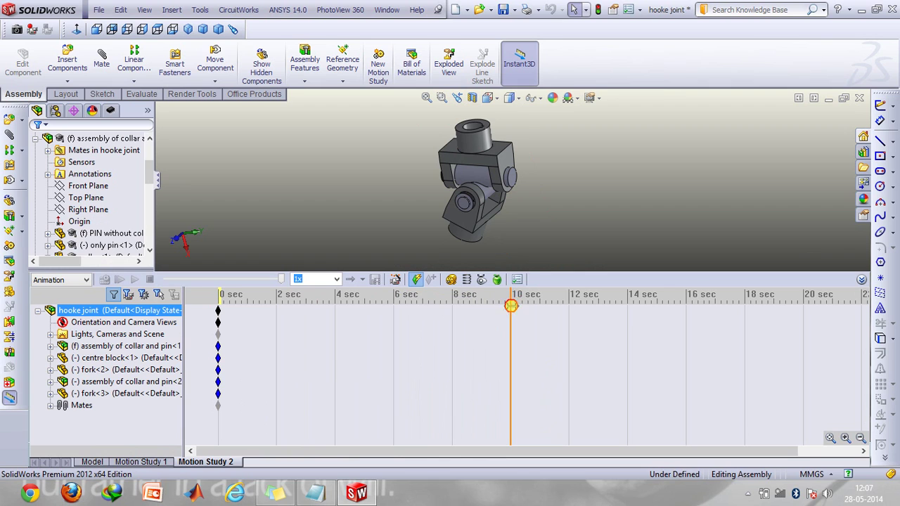
left_click(597, 248)
left_click(124, 322)
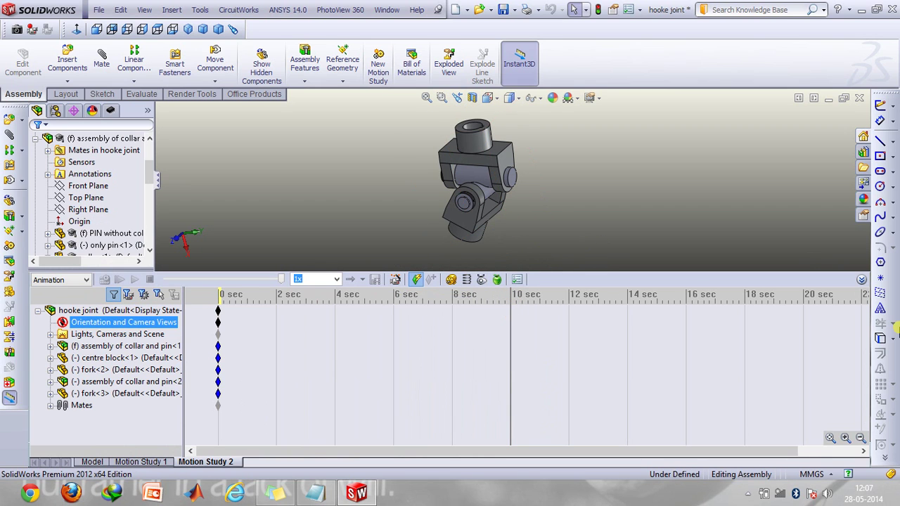
Tilt the upper fork to a new position for the 10-second mark and check its key on the timeline.
left_click(862, 280)
left_click_drag(481, 180, 520, 158)
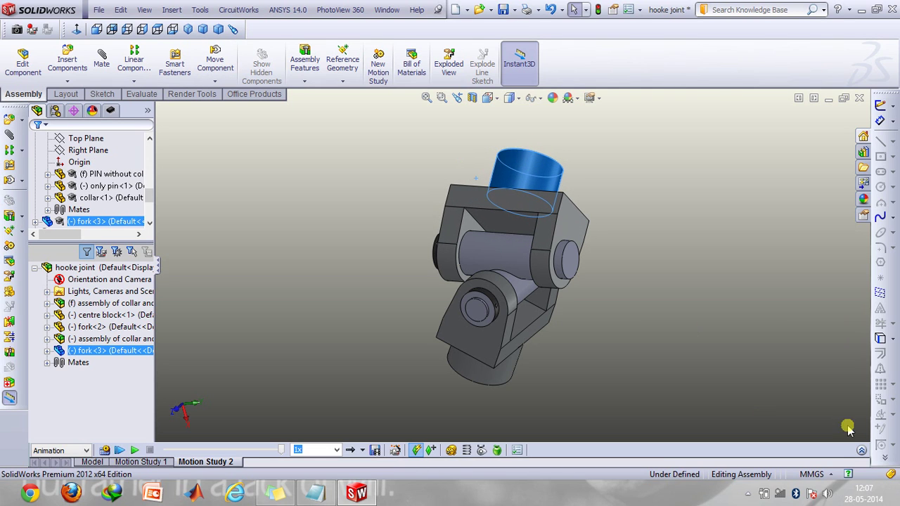
left_click(862, 450)
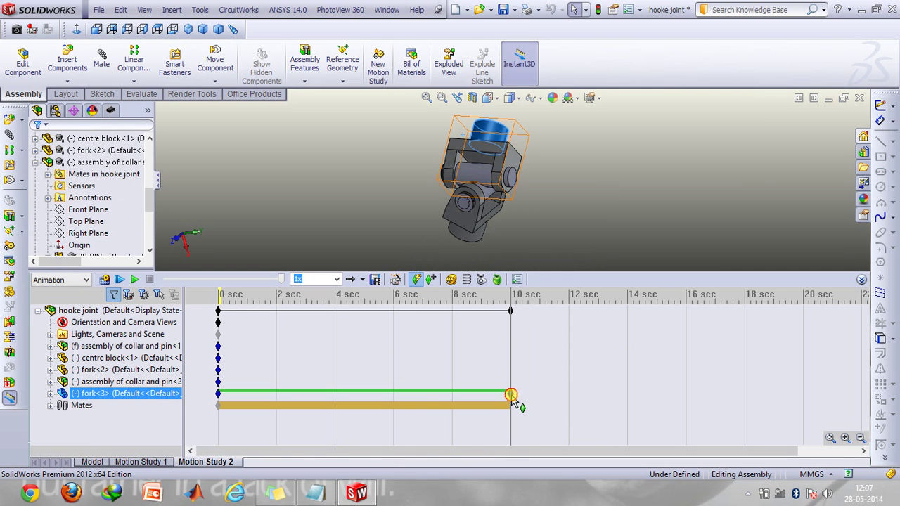
left_click(511, 395)
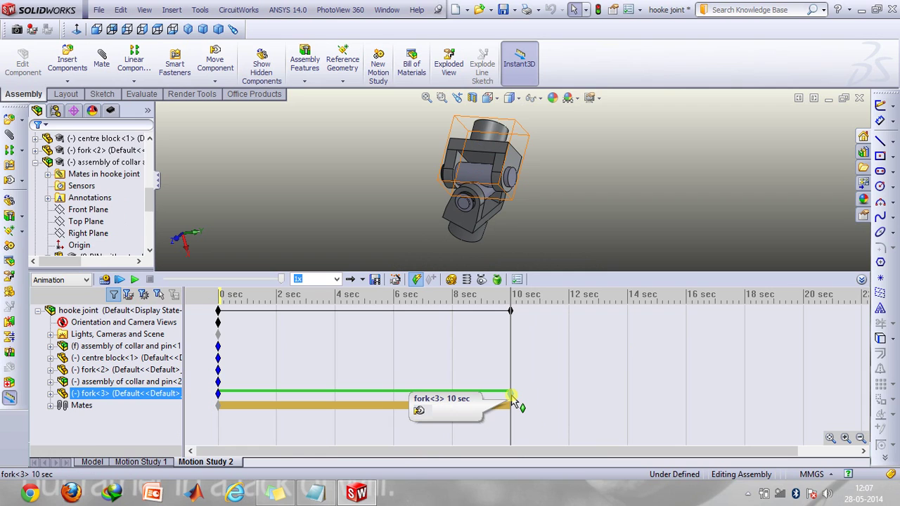
left_click(145, 394)
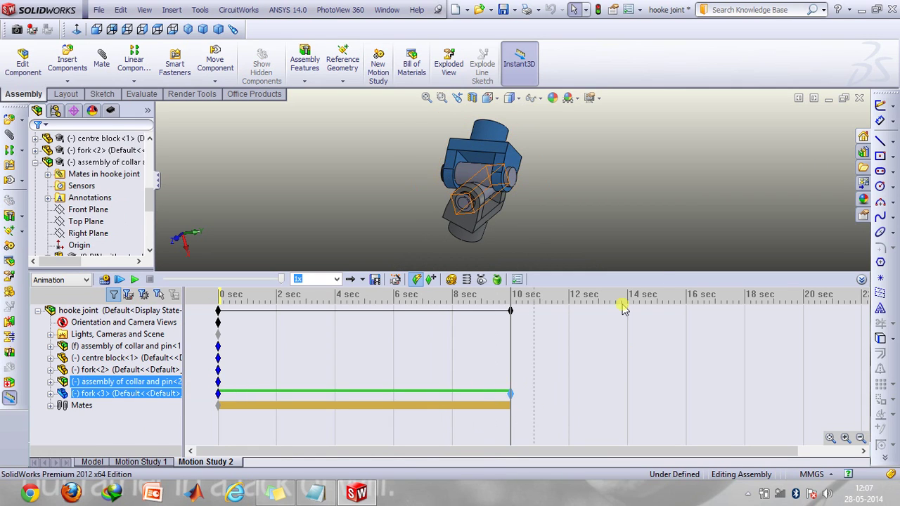
left_click(639, 229)
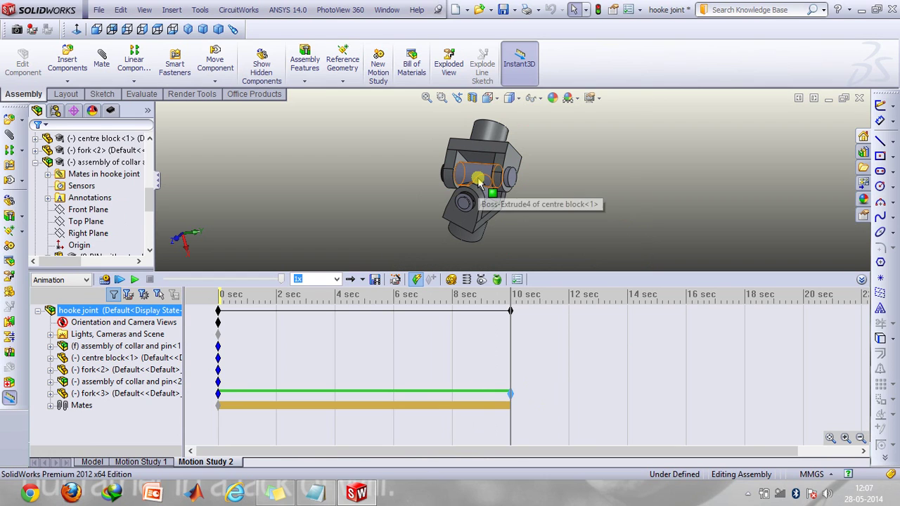
Rotate the centre block and swing the lower fork outward to set their positions for the 10-second mark.
left_click_drag(488, 189, 456, 174)
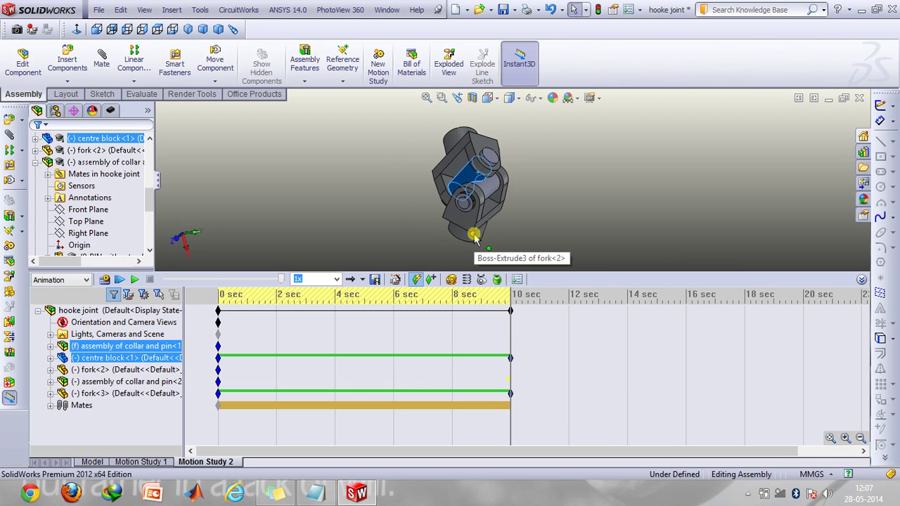
left_click_drag(483, 237, 543, 209)
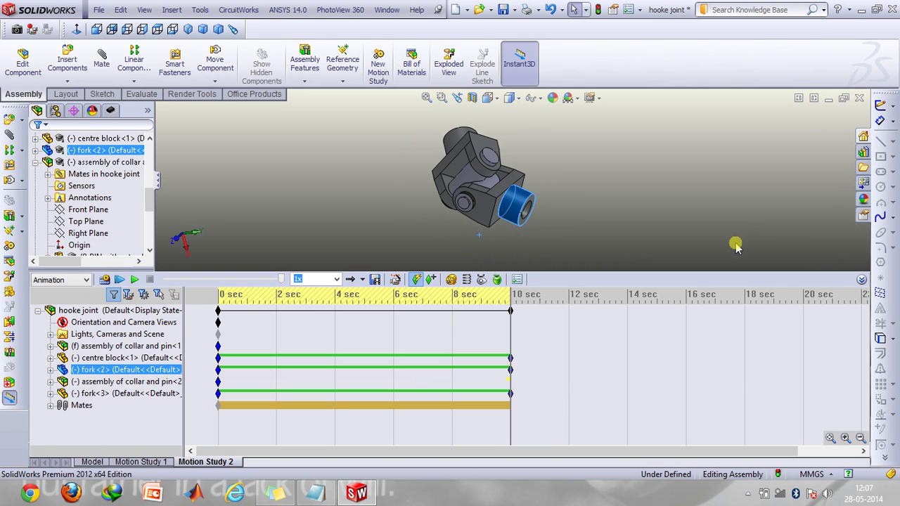
left_click(845, 311)
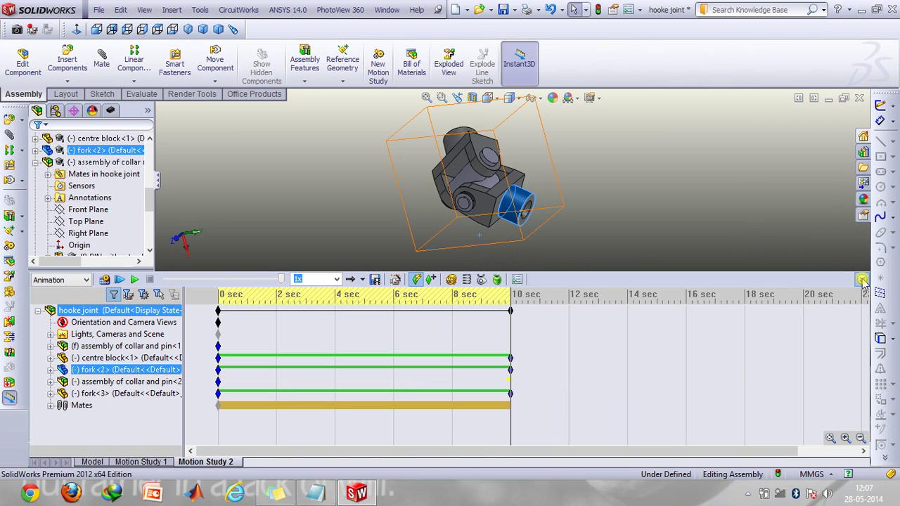
Collapse the Motion Study 2 timeline and calculate the animation with the joint shown in the enlarged view.
left_click(863, 280)
left_click(107, 450)
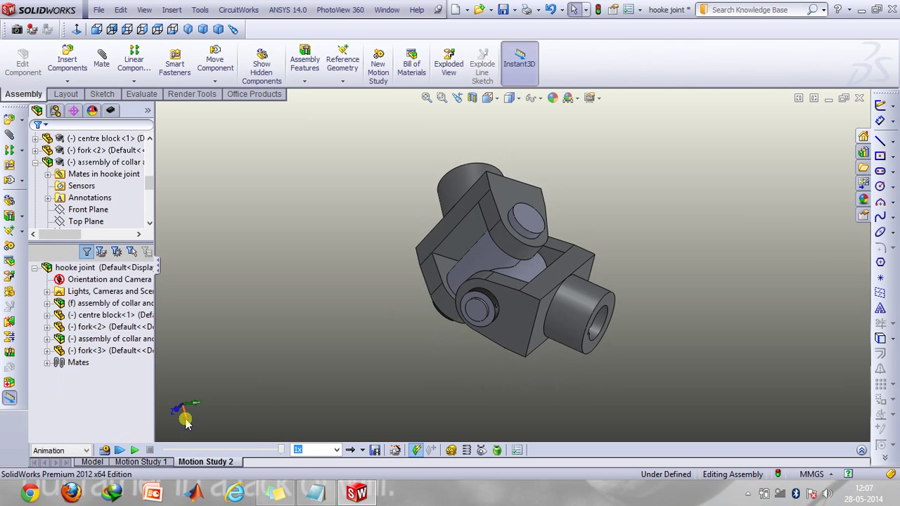
Expand the timeline again and move the current time back to about 4.6 seconds.
left_click(863, 451)
left_click(511, 312)
left_click(507, 324)
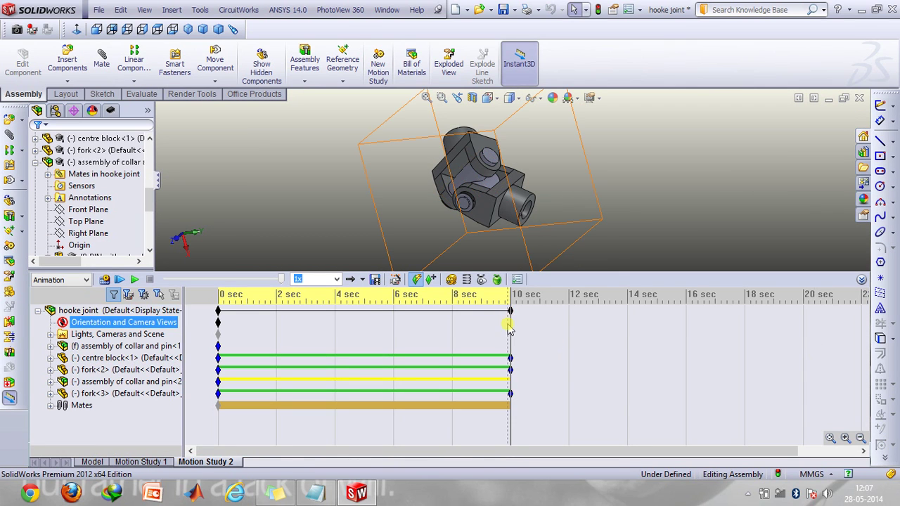
left_click_drag(509, 324, 352, 320)
left_click(117, 334)
left_click(78, 310)
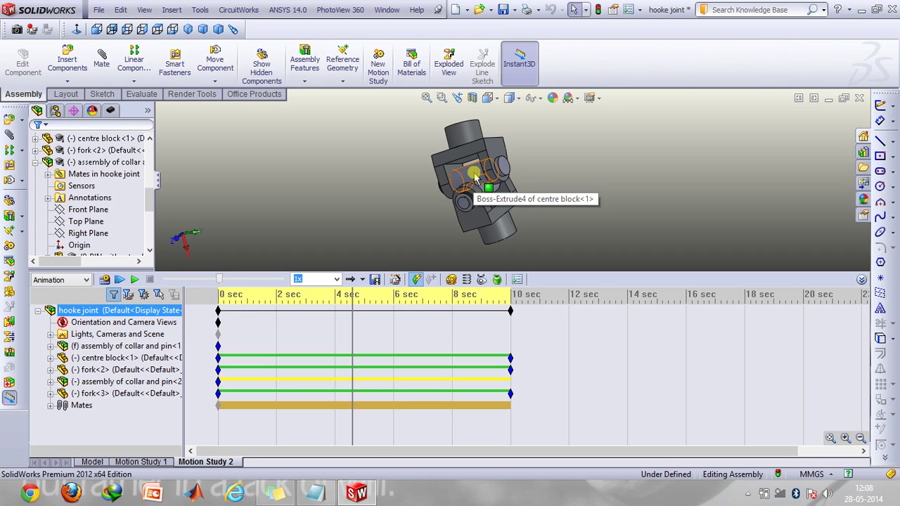
Rotate the centre block to a new intermediate position at the current time and select its key on the timeline.
mouse_move(474, 173)
left_mouse_down()
mouse_move(457, 168)
mouse_move(464, 176)
left_mouse_up()
left_click(356, 360)
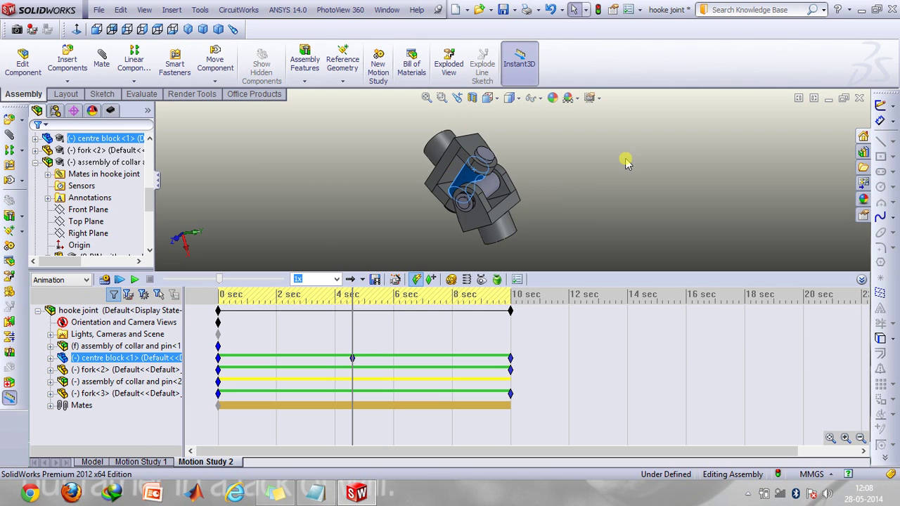
left_click(355, 362)
Play the Motion Study 2 animation from the start and collapse the timeline for a larger view of the joint.
left_click(174, 310)
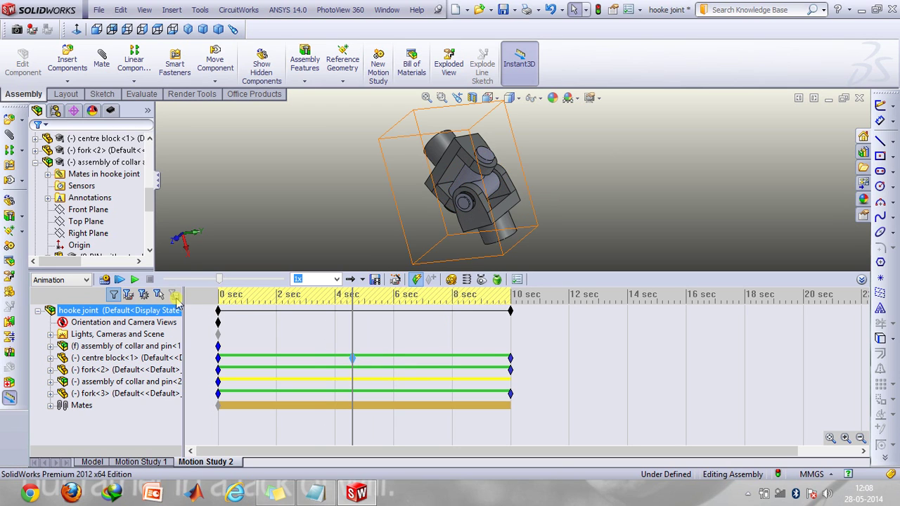
left_click(118, 279)
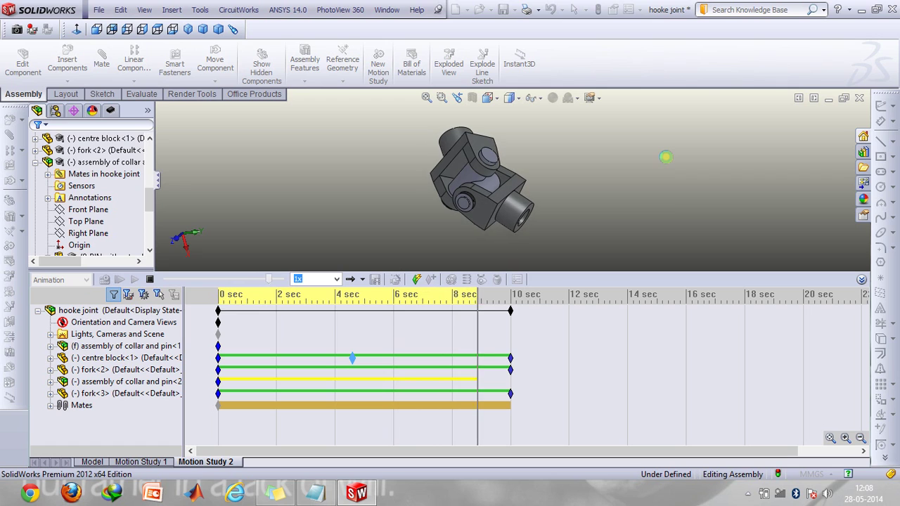
left_click(860, 280)
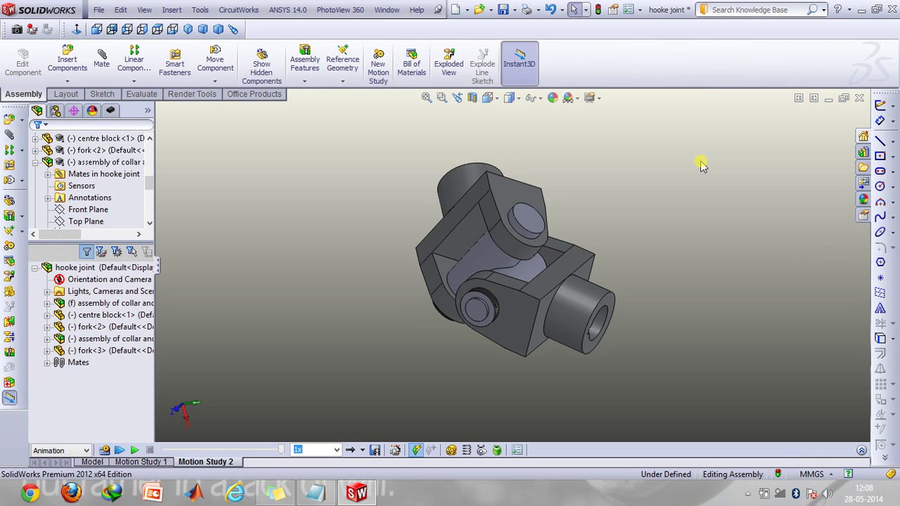